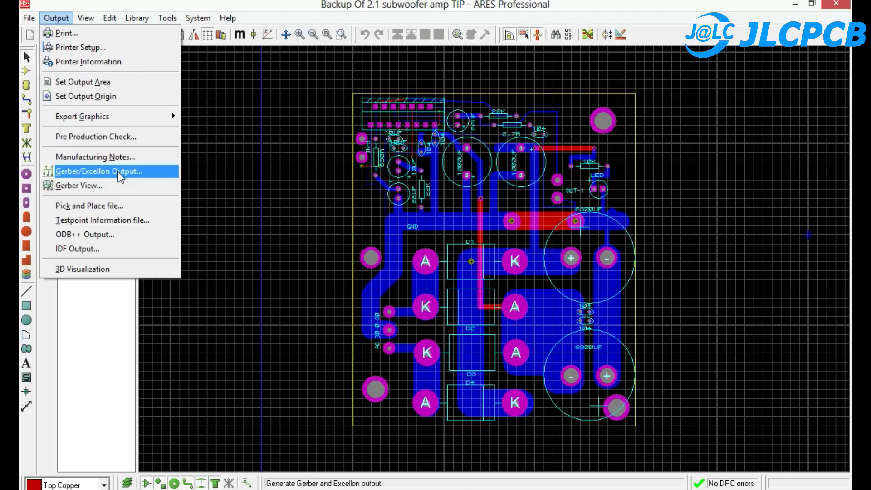
- Start the Gerber/Excellon output, run the recommended pre-production check and dismiss its report
{"action": "left_click", "coordinate": [120, 176]}
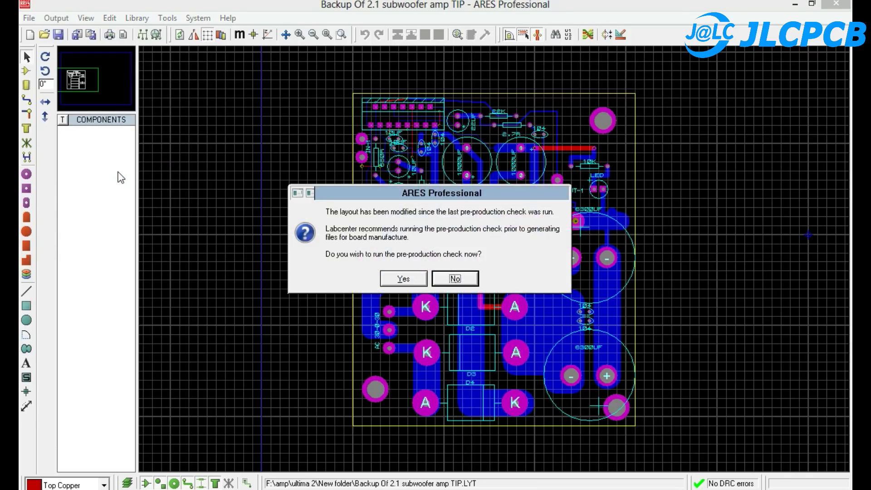
{"action": "left_click", "coordinate": [402, 278]}
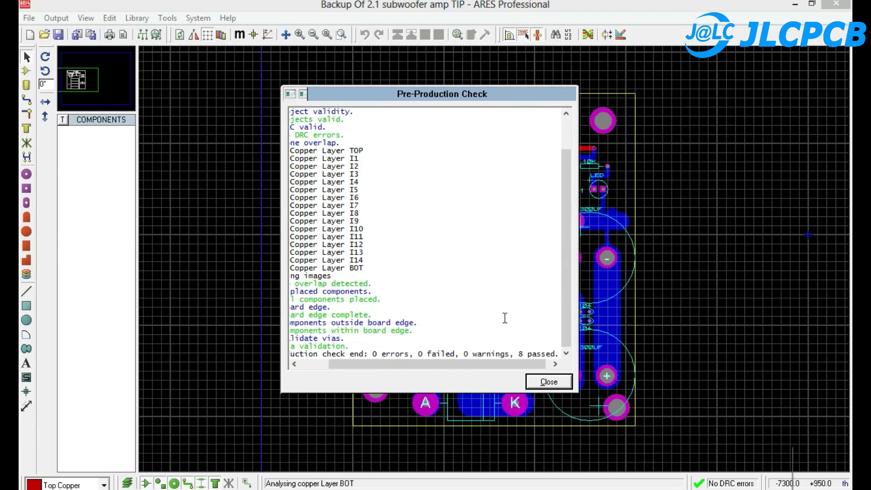
{"action": "left_click", "coordinate": [551, 385]}
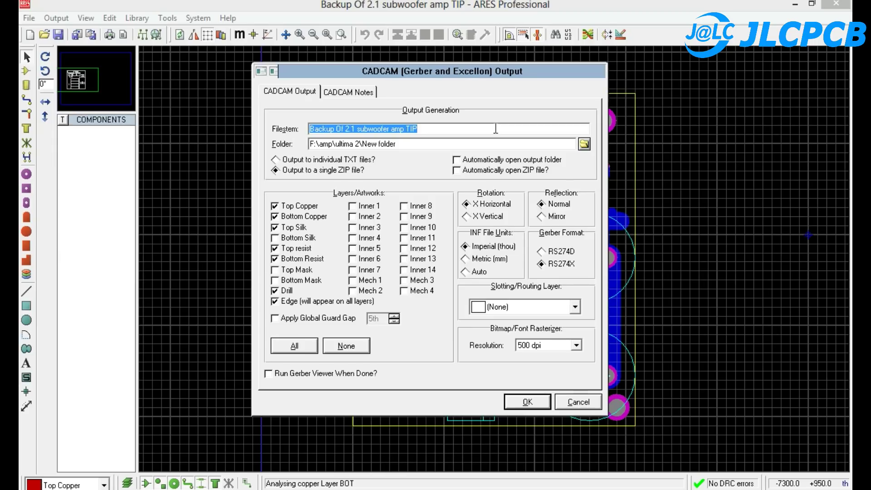
- Generate the Gerber output with the file stem "gerber", choosing the Desktop as the output folder
{"action": "type", "text": "gerber"}
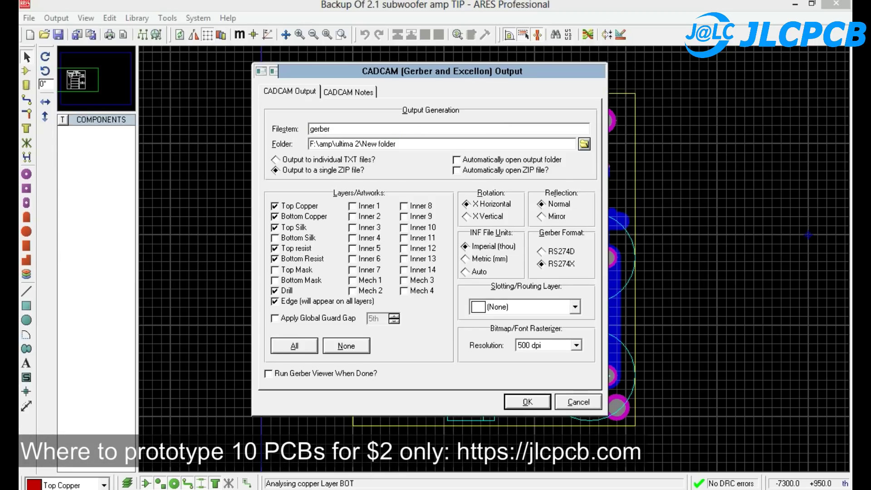
{"action": "left_click", "coordinate": [584, 144]}
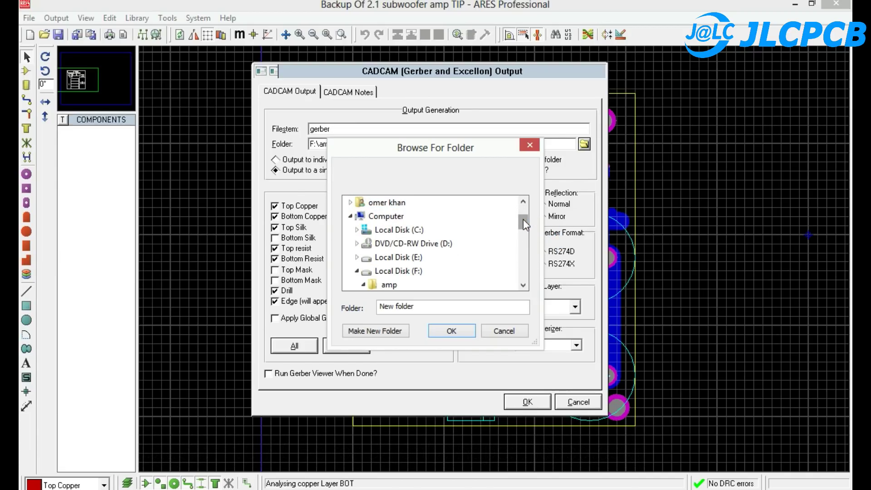
{"action": "left_click_drag", "start_coordinate": [524, 219], "coordinate": [524, 198]}
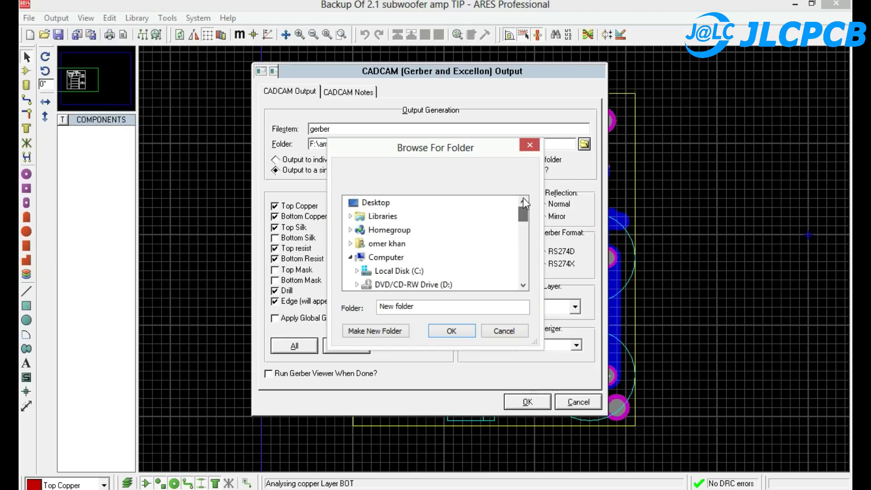
{"action": "left_click", "coordinate": [374, 204]}
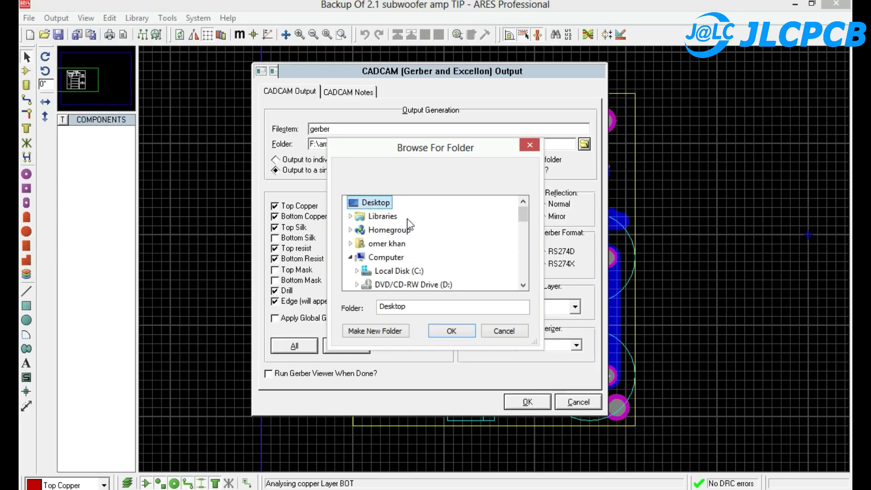
{"action": "left_click", "coordinate": [453, 334]}
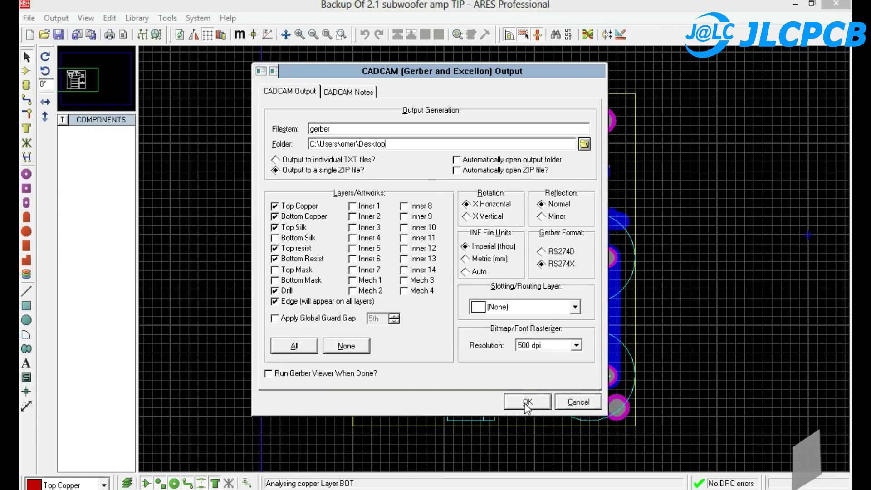
{"action": "left_click", "coordinate": [526, 403]}
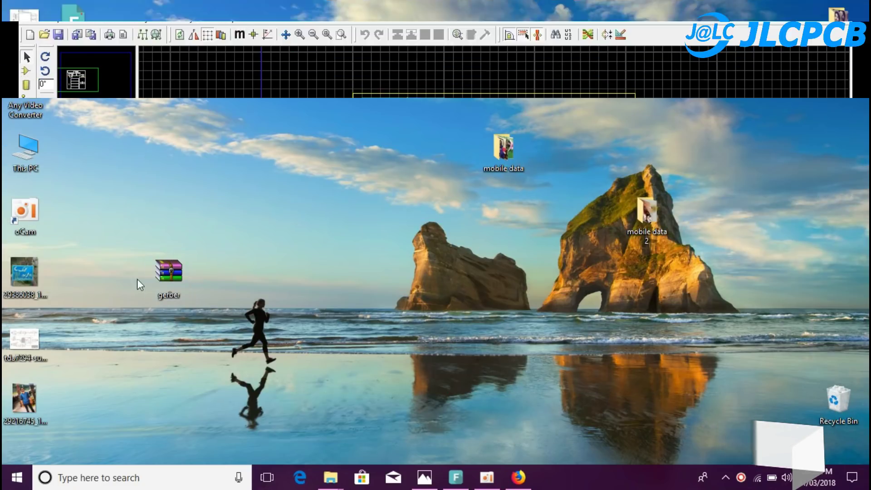
{"action": "left_click_drag", "start_coordinate": [131, 235], "coordinate": [244, 360]}
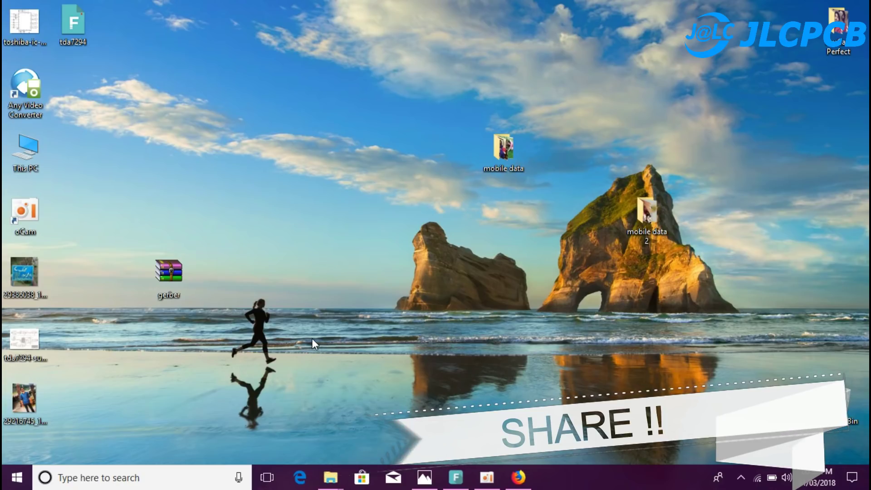
{"action": "left_click", "coordinate": [518, 478]}
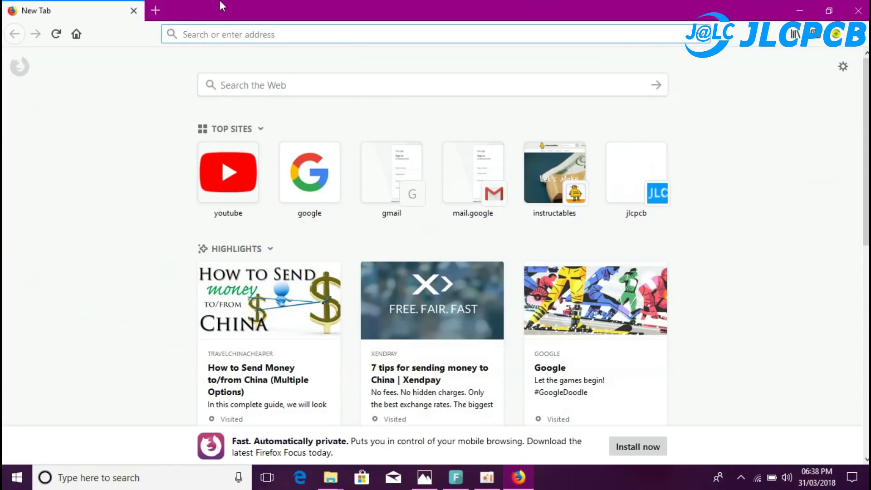
{"action": "type", "text": "www"}
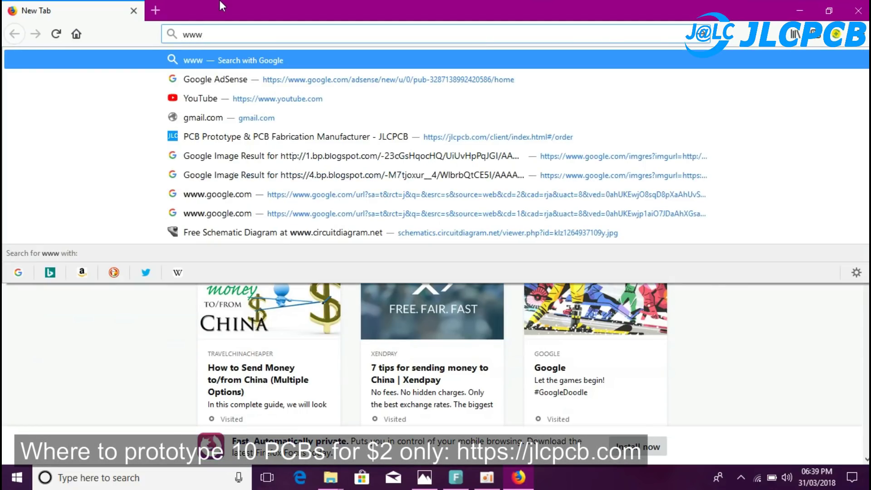
{"action": "type", "text": ".jlc"}
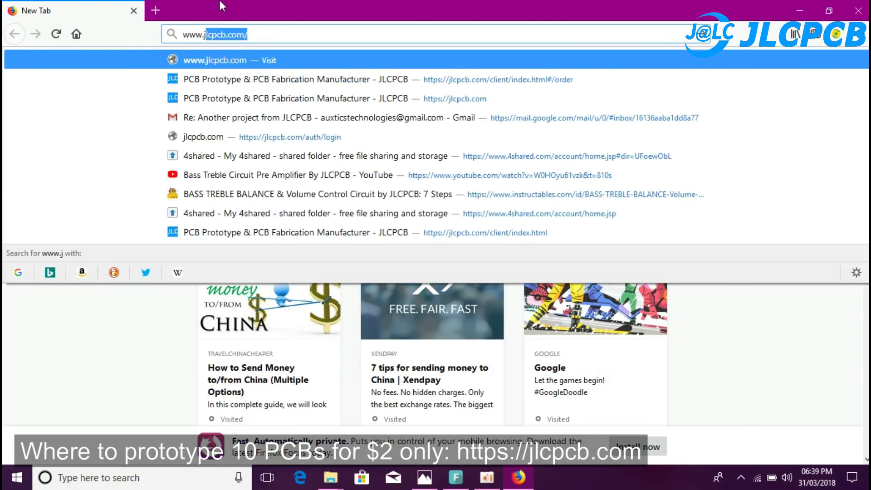
{"action": "type", "text": "pcb.com"}
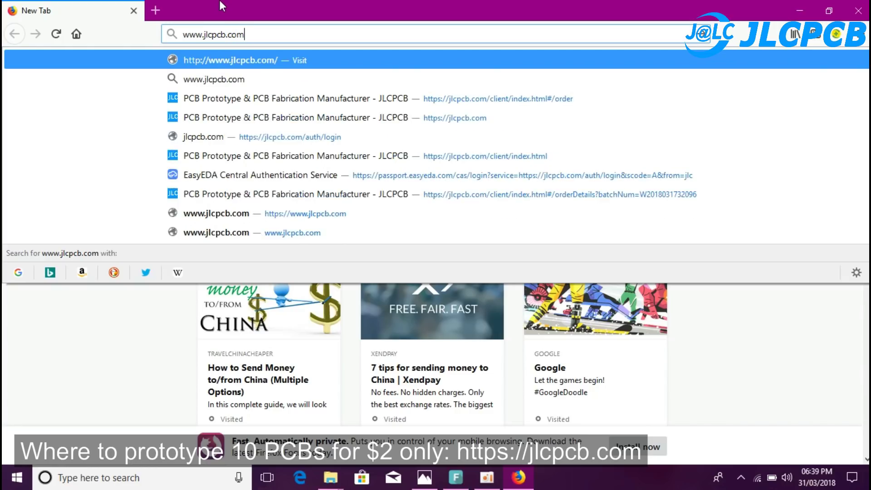
{"action": "key", "text": "Return"}
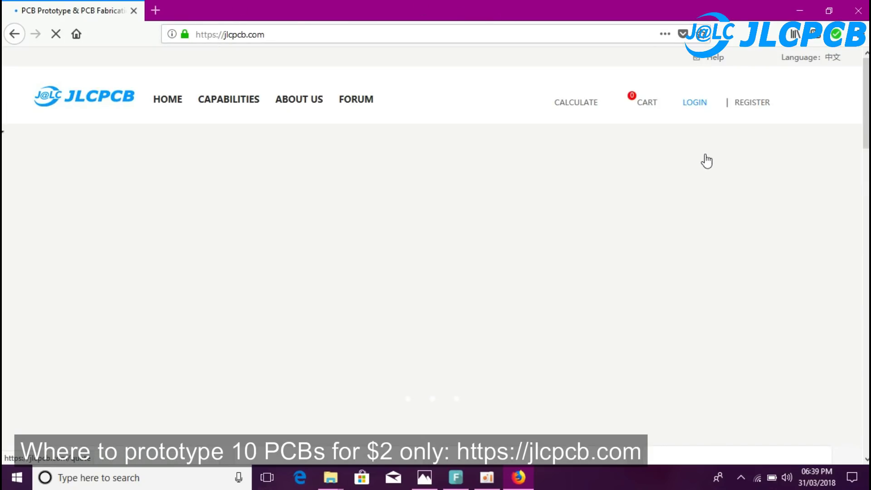
{"action": "left_click", "coordinate": [700, 107]}
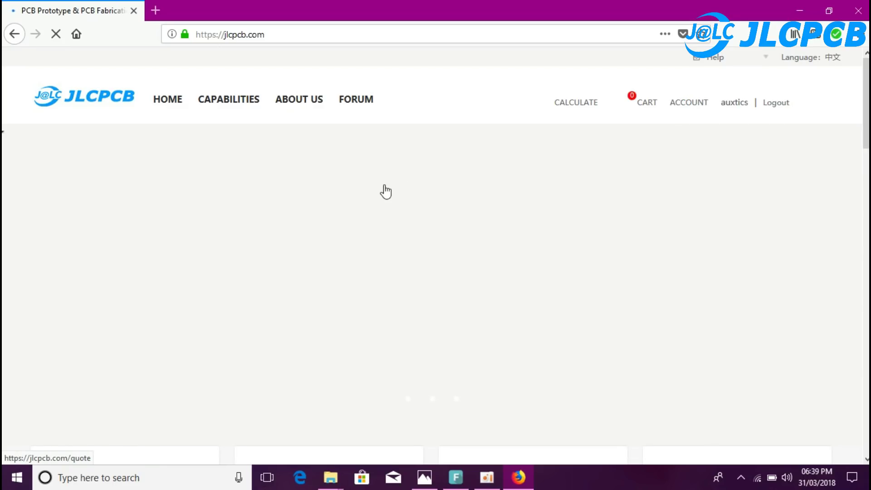
- Look through the homepage's PCB offers and request a quote for the 2 Layers board
{"action": "scroll", "coordinate": [386, 192], "scroll_direction": "down", "scroll_amount": 5}
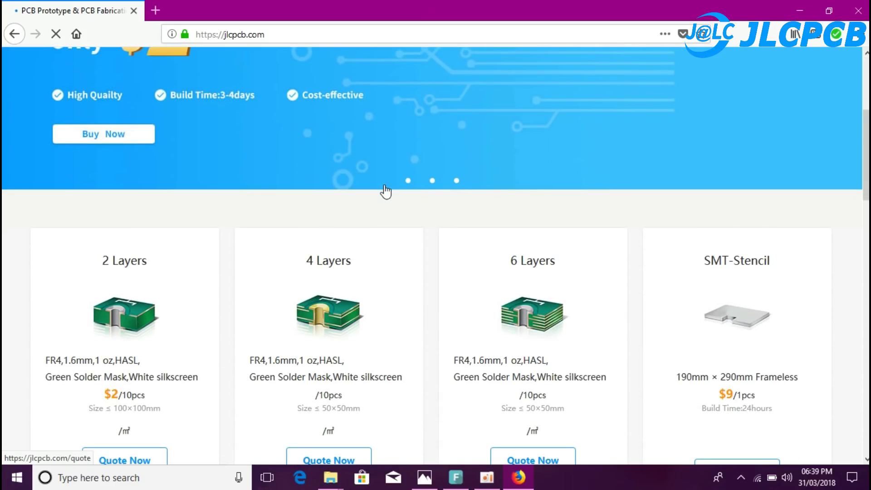
{"action": "scroll", "coordinate": [386, 192], "scroll_direction": "down", "scroll_amount": 12}
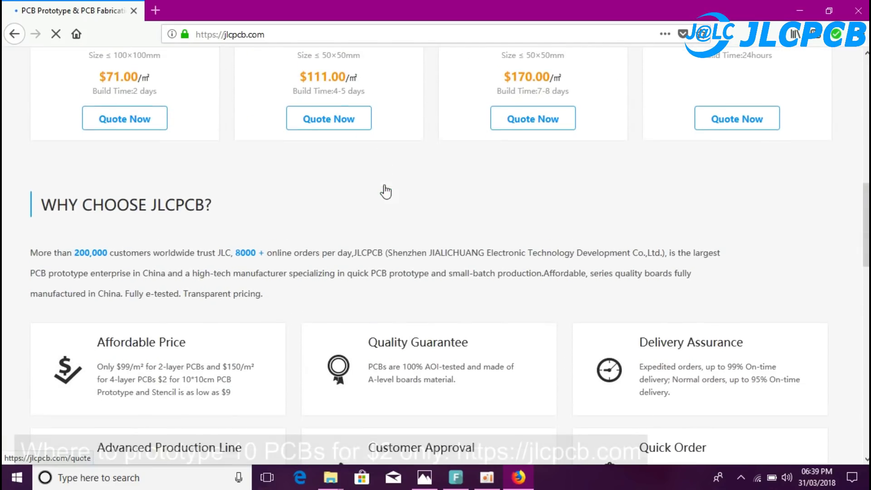
{"action": "scroll", "coordinate": [386, 192], "scroll_direction": "down", "scroll_amount": 7}
{"action": "scroll", "coordinate": [383, 189], "scroll_direction": "up", "scroll_amount": 15}
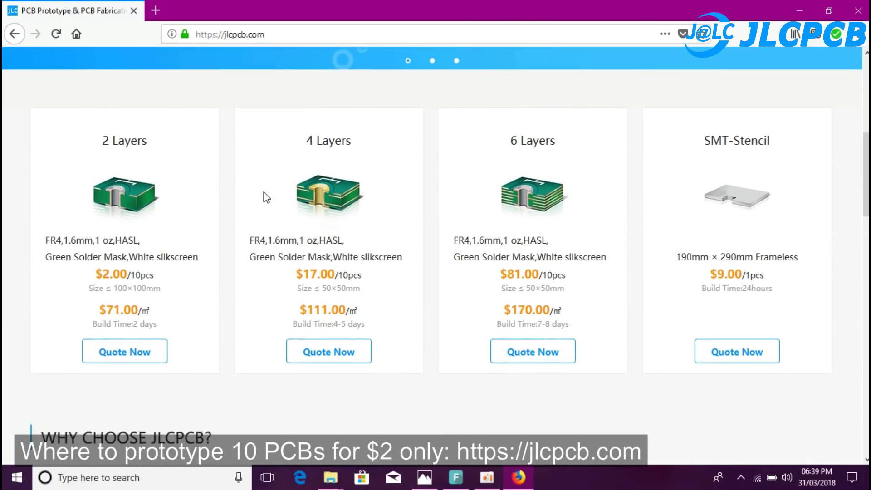
{"action": "scroll", "coordinate": [267, 197], "scroll_direction": "down", "scroll_amount": 1}
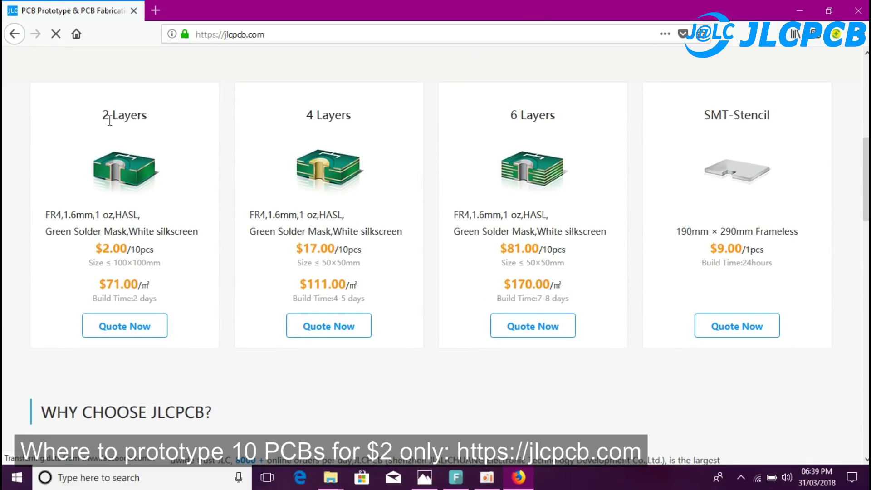
{"action": "left_click", "coordinate": [125, 326]}
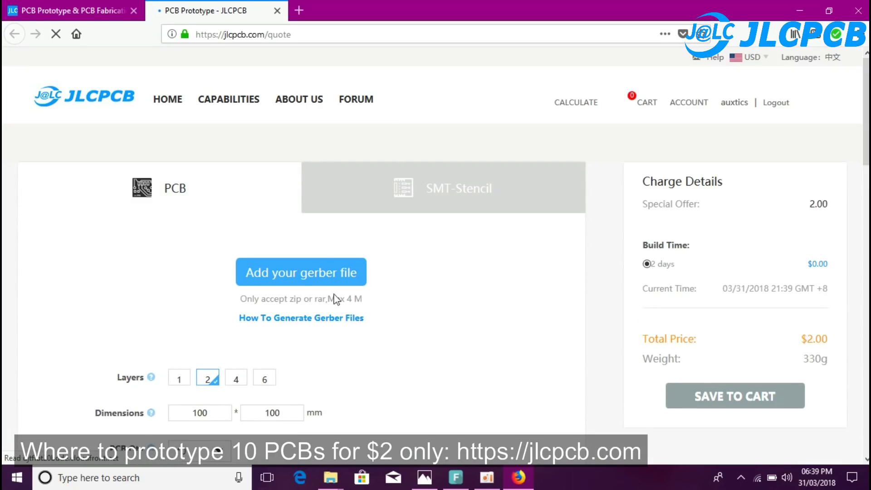
- Upload the "gerber" archive from the Desktop as the Gerber file for the quote
{"action": "left_click", "coordinate": [313, 272]}
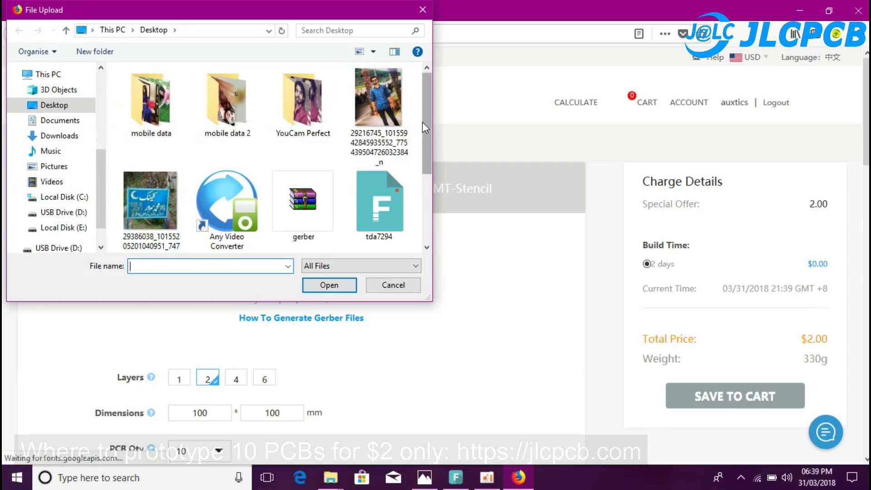
{"action": "left_click_drag", "start_coordinate": [423, 122], "coordinate": [408, 196]}
{"action": "left_click", "coordinate": [314, 114]}
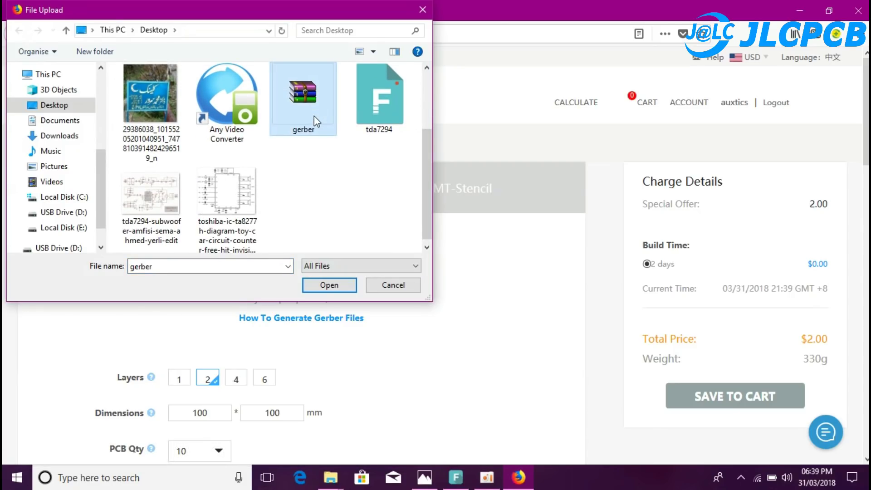
{"action": "left_click", "coordinate": [336, 285]}
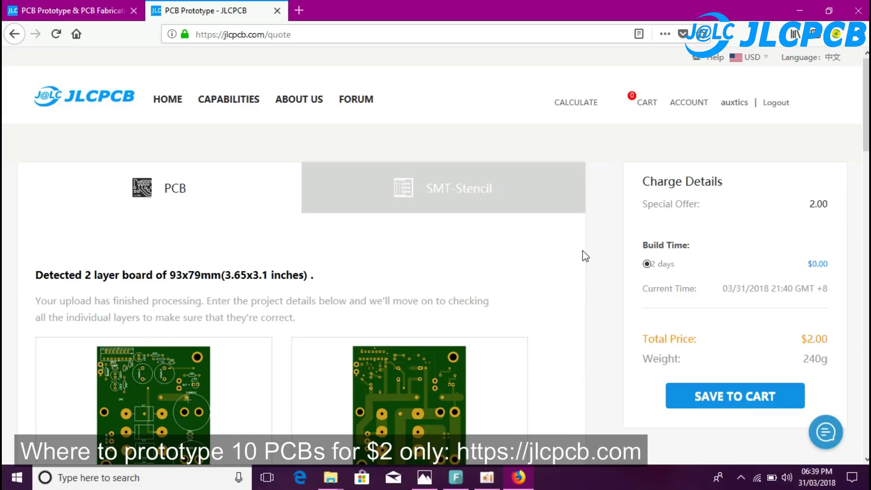
- Open the uploaded board in the Gerber viewer and examine its top side up close and as a whole
{"action": "scroll", "coordinate": [583, 250], "scroll_direction": "down", "scroll_amount": 3}
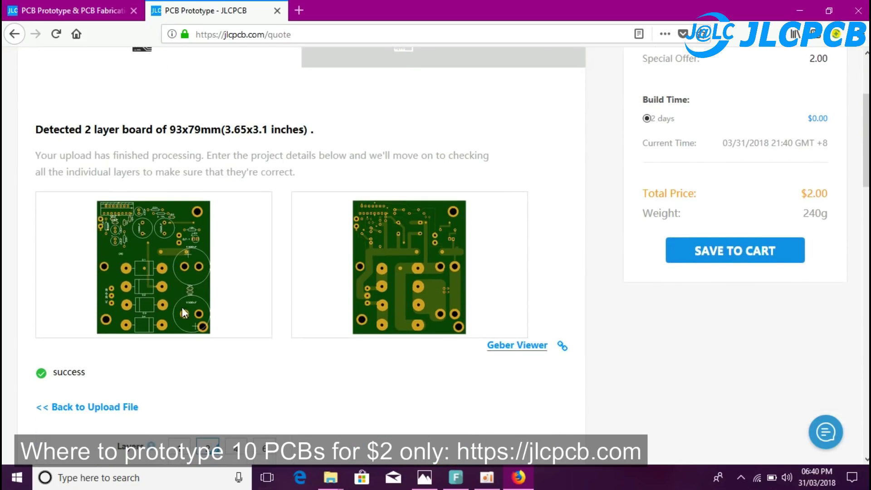
{"action": "left_click", "coordinate": [508, 349]}
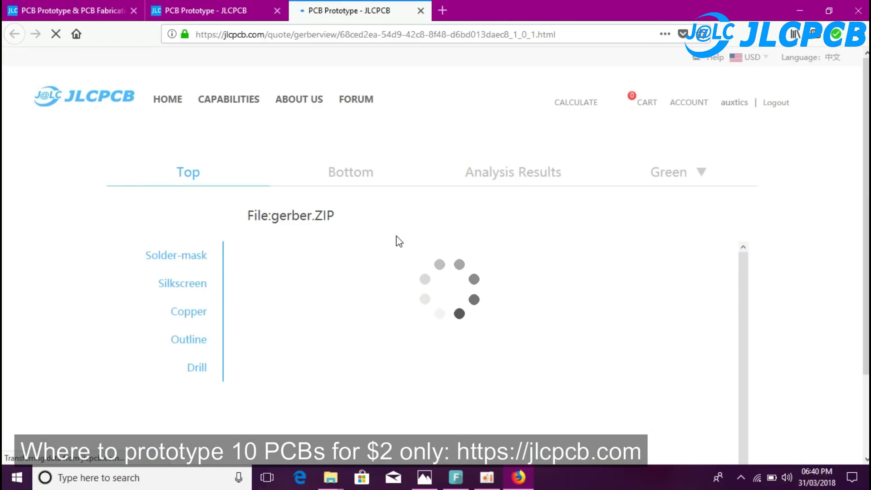
{"action": "scroll", "coordinate": [639, 247], "scroll_direction": "down", "scroll_amount": 2}
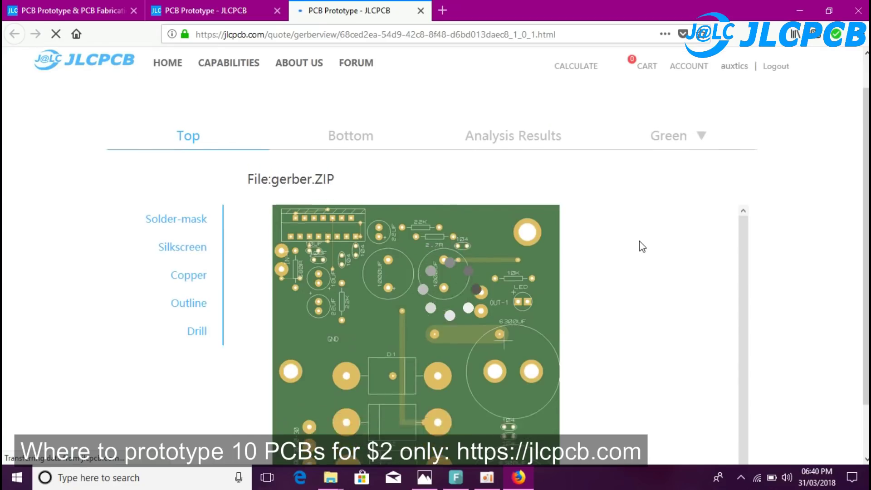
{"action": "scroll", "coordinate": [639, 241], "scroll_direction": "up", "scroll_amount": 3}
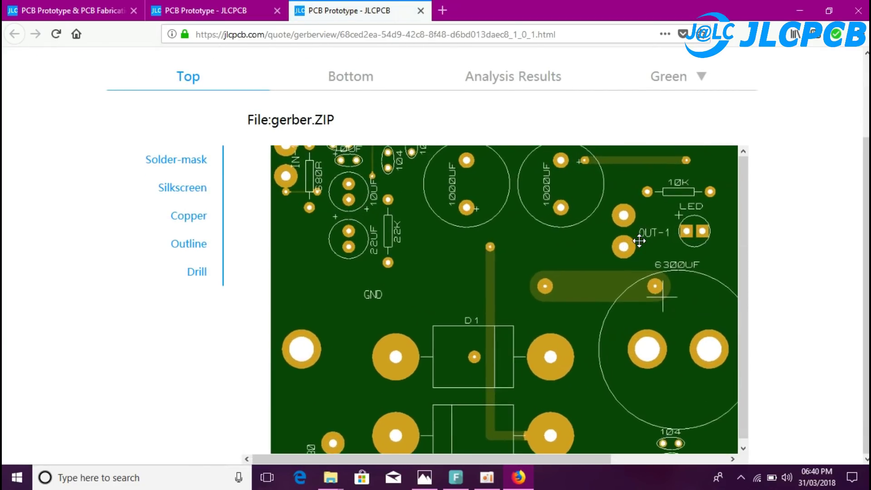
{"action": "scroll", "coordinate": [519, 294], "scroll_direction": "down", "scroll_amount": 3}
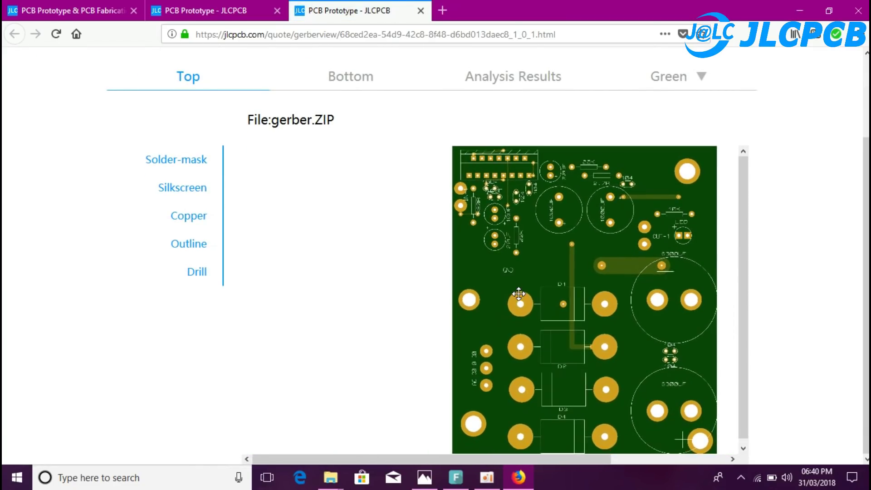
{"action": "scroll", "coordinate": [78, 175], "scroll_direction": "up", "scroll_amount": 2}
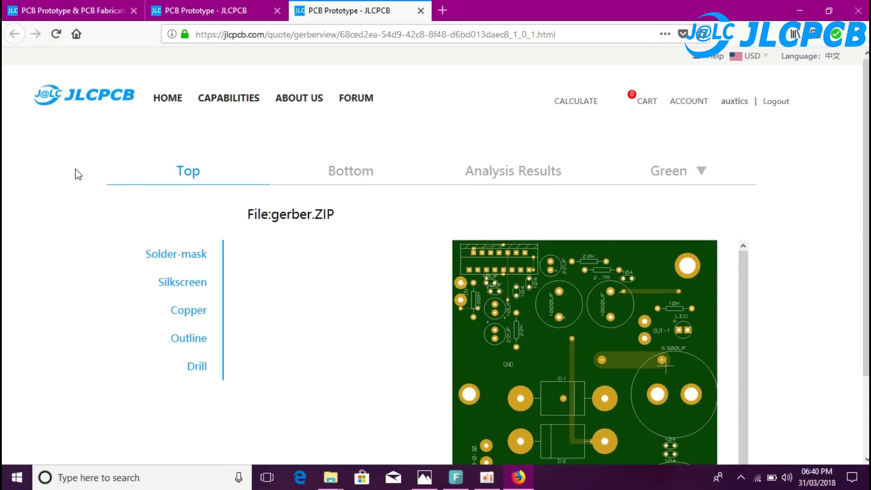
- Examine the bottom side of the board in the Gerber viewer and set its preview colour to Red
{"action": "left_click", "coordinate": [360, 176]}
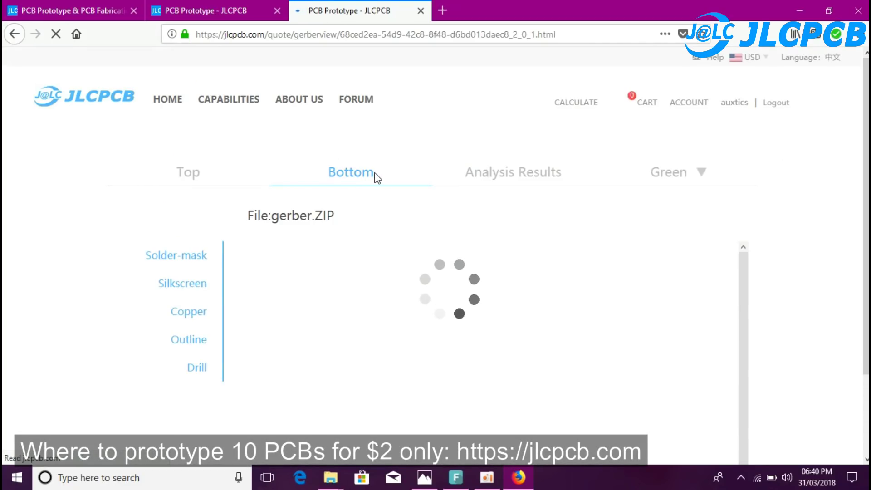
{"action": "scroll", "coordinate": [648, 246], "scroll_direction": "down", "scroll_amount": 2}
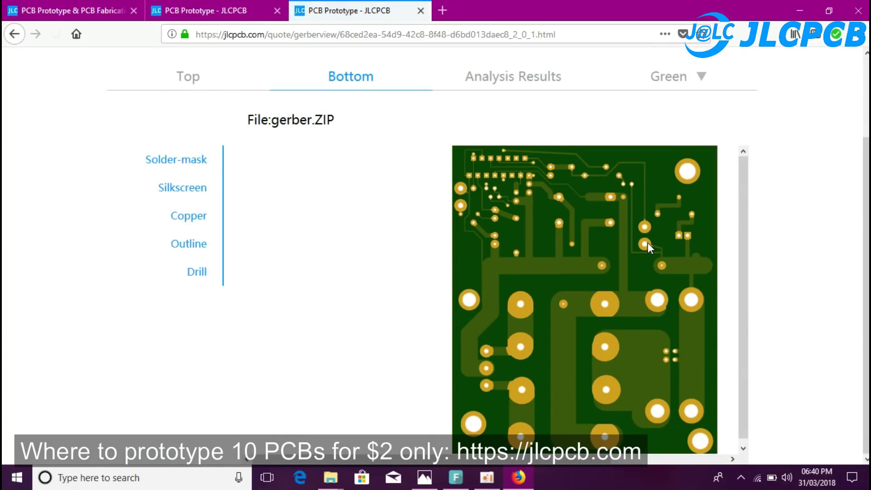
{"action": "scroll", "coordinate": [644, 256], "scroll_direction": "up", "scroll_amount": 2}
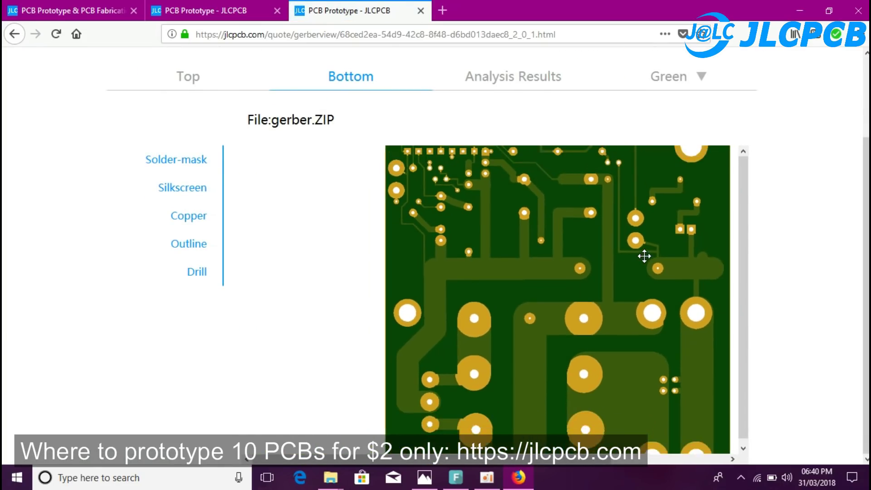
{"action": "scroll", "coordinate": [644, 256], "scroll_direction": "down", "scroll_amount": 3}
{"action": "scroll", "coordinate": [722, 136], "scroll_direction": "up", "scroll_amount": 2}
{"action": "mouse_move", "coordinate": [724, 173]}
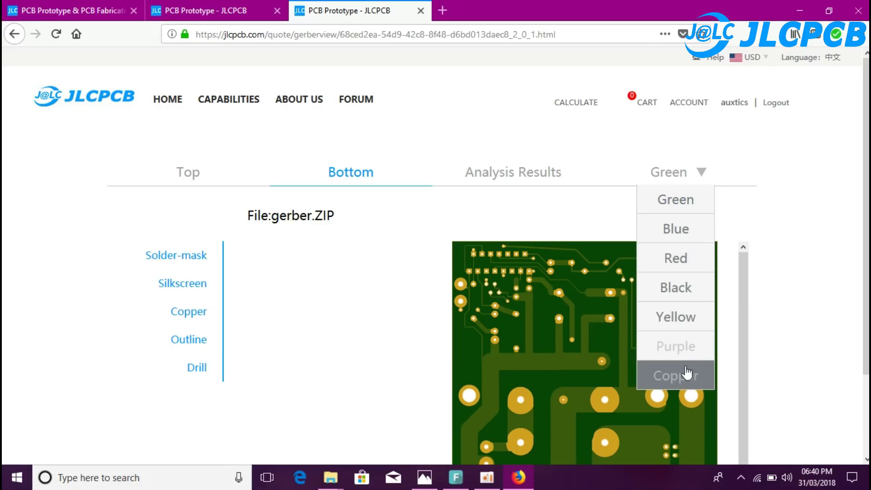
{"action": "left_click", "coordinate": [684, 258]}
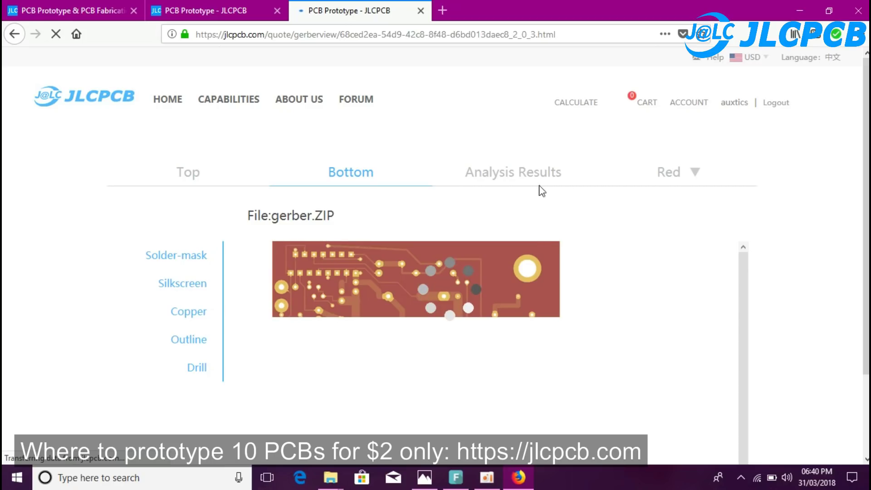
- Set the Gerber viewer's preview colour to Green and return to the quote page
{"action": "mouse_move", "coordinate": [671, 178]}
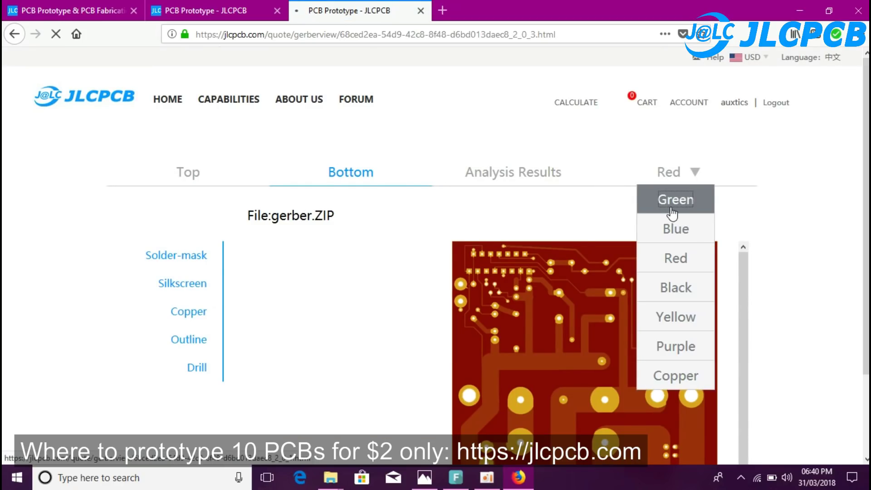
{"action": "left_click", "coordinate": [672, 213]}
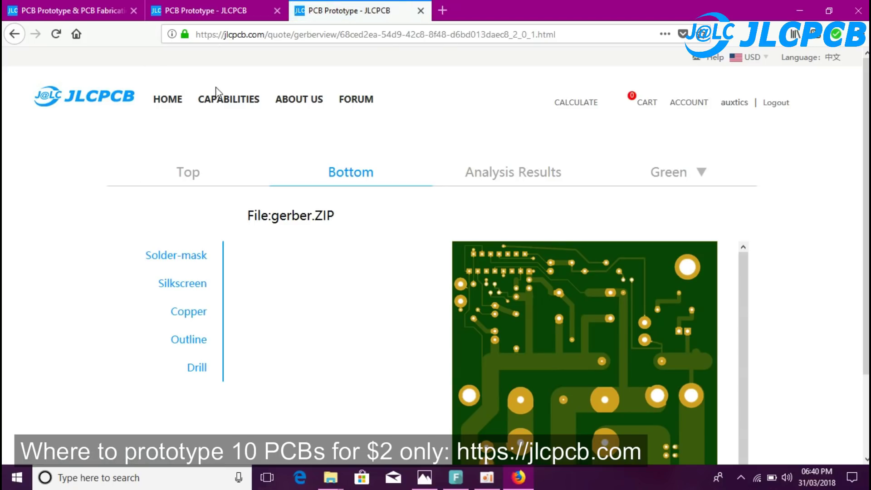
{"action": "left_click", "coordinate": [214, 11]}
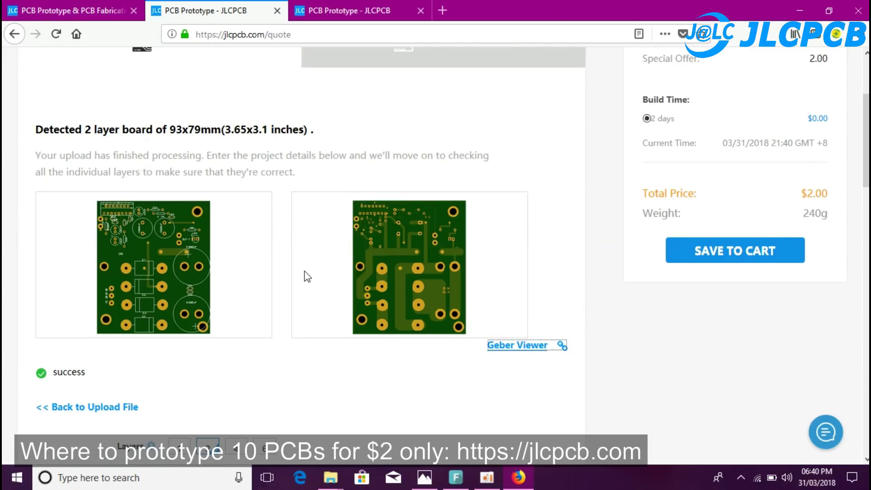
- Examine the quote's board specifications, from layers, dimensions and quantity through colour and surface finish to panel and design options
{"action": "scroll", "coordinate": [307, 276], "scroll_direction": "down", "scroll_amount": 5}
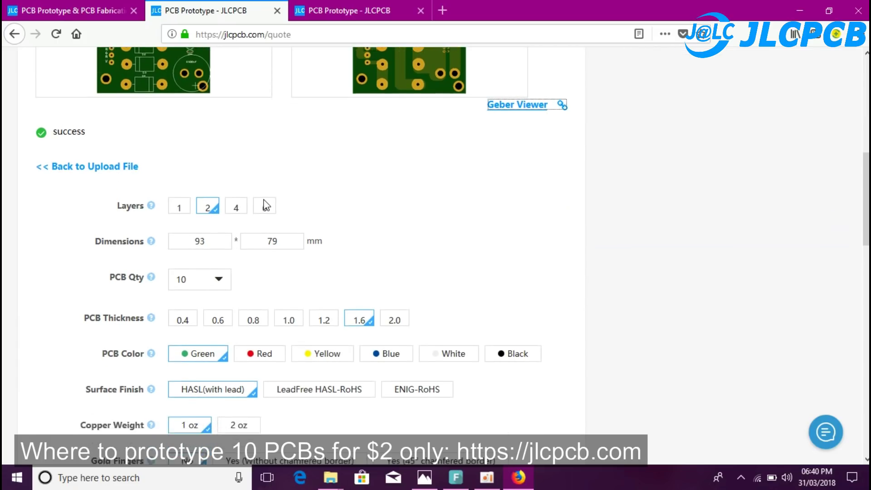
{"action": "scroll", "coordinate": [265, 202], "scroll_direction": "up", "scroll_amount": 2}
{"action": "scroll", "coordinate": [334, 234], "scroll_direction": "up", "scroll_amount": 2}
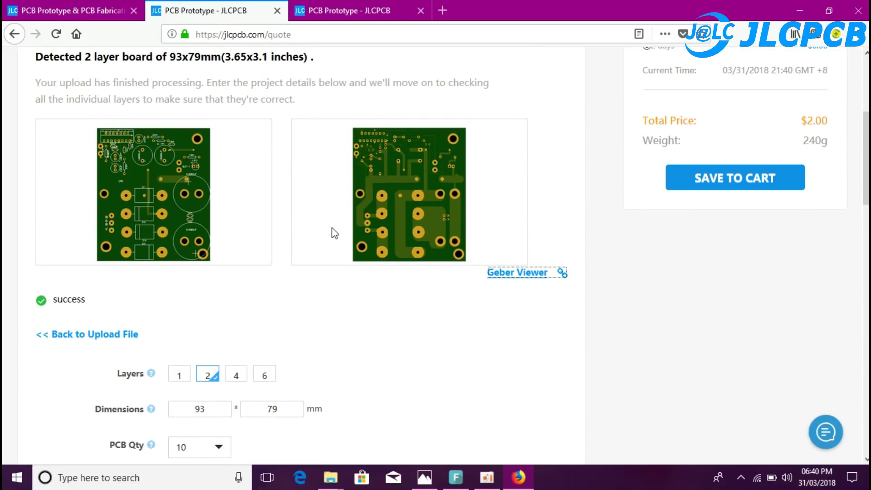
{"action": "scroll", "coordinate": [335, 234], "scroll_direction": "down", "scroll_amount": 2}
{"action": "scroll", "coordinate": [328, 191], "scroll_direction": "down", "scroll_amount": 4}
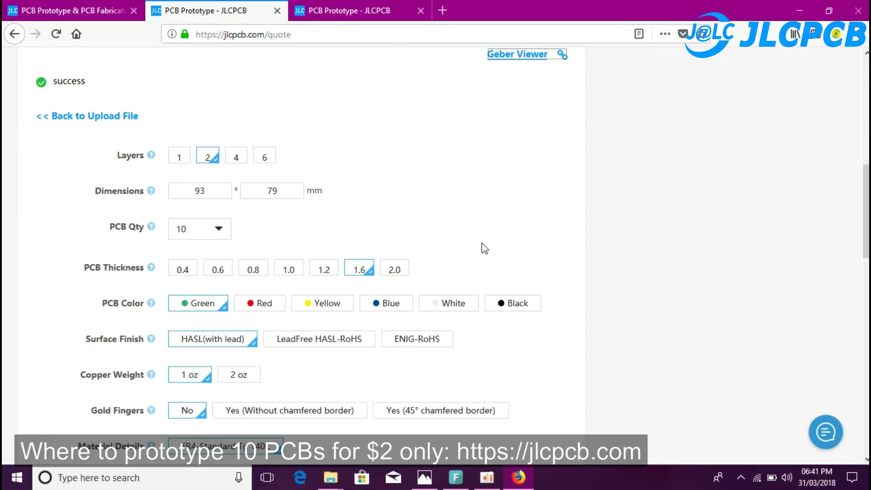
{"action": "scroll", "coordinate": [483, 247], "scroll_direction": "down", "scroll_amount": 3}
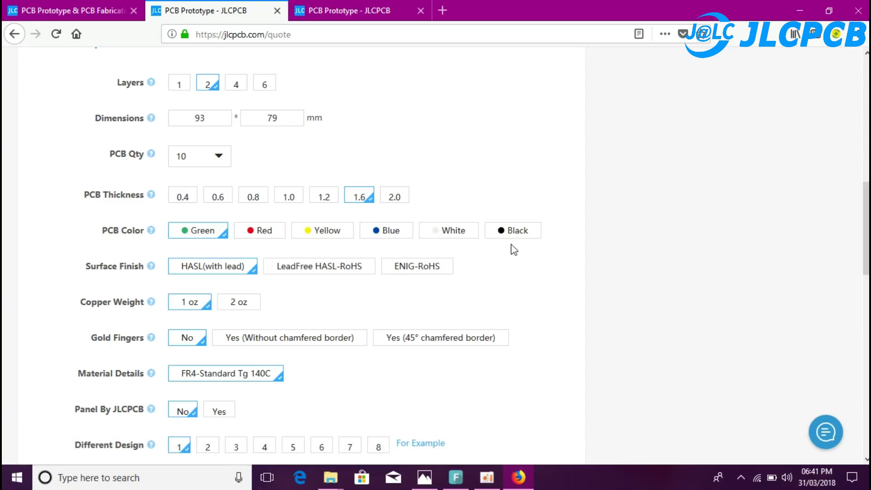
{"action": "scroll", "coordinate": [513, 249], "scroll_direction": "down", "scroll_amount": 5}
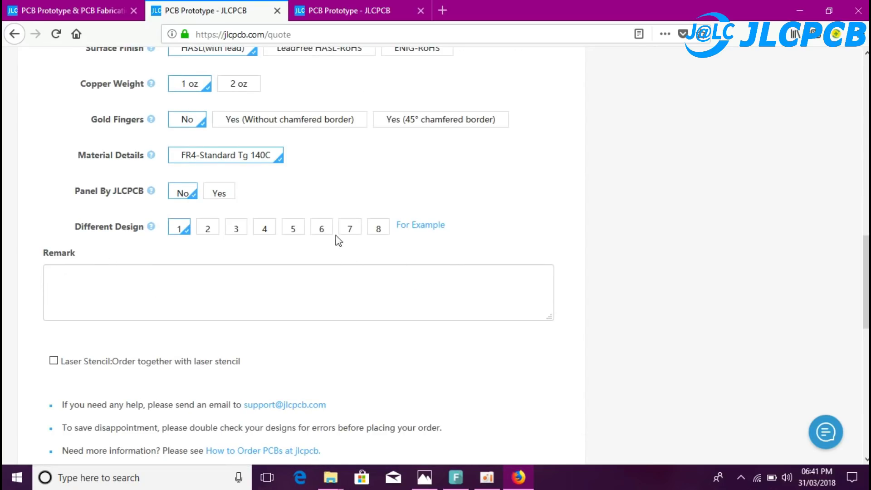
{"action": "scroll", "coordinate": [512, 296], "scroll_direction": "up", "scroll_amount": 9}
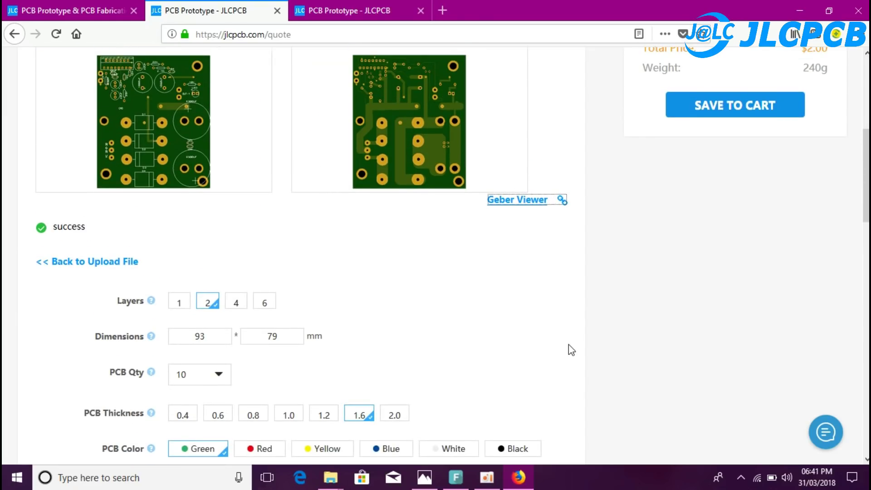
{"action": "scroll", "coordinate": [568, 344], "scroll_direction": "down", "scroll_amount": 5}
{"action": "scroll", "coordinate": [568, 344], "scroll_direction": "up", "scroll_amount": 3}
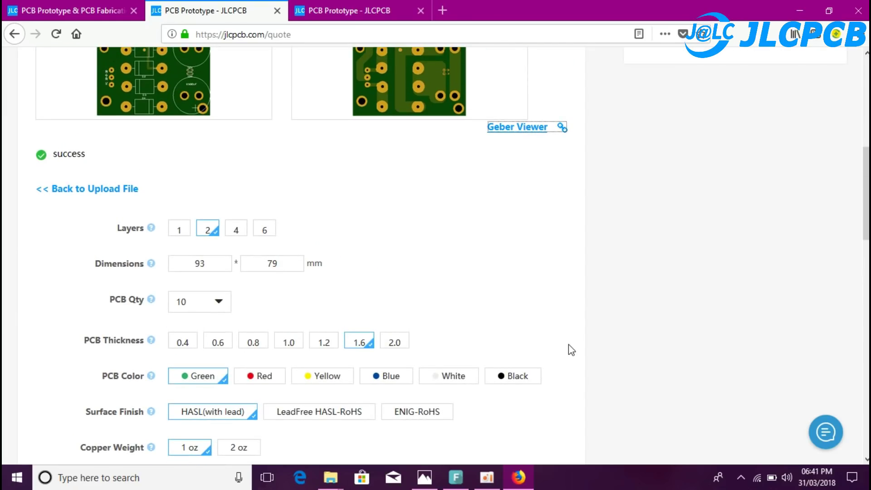
{"action": "scroll", "coordinate": [568, 344], "scroll_direction": "down", "scroll_amount": 3}
{"action": "scroll", "coordinate": [568, 344], "scroll_direction": "down", "scroll_amount": 2}
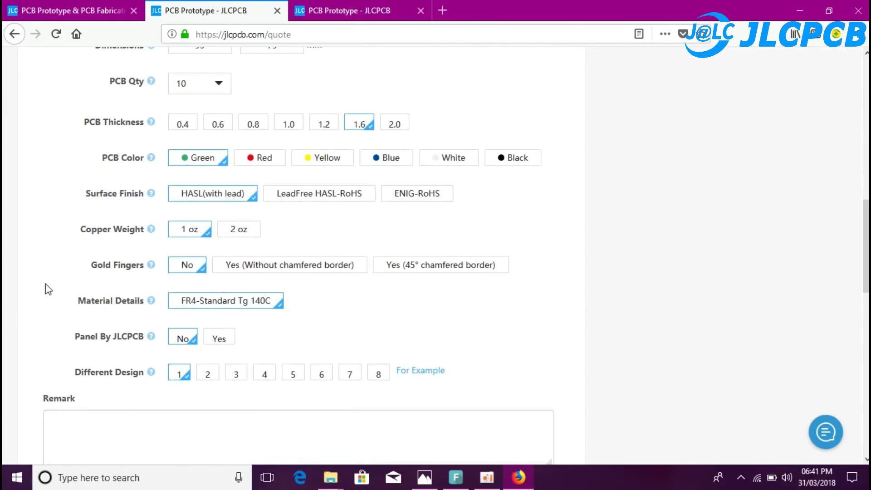
{"action": "scroll", "coordinate": [565, 336], "scroll_direction": "up", "scroll_amount": 1}
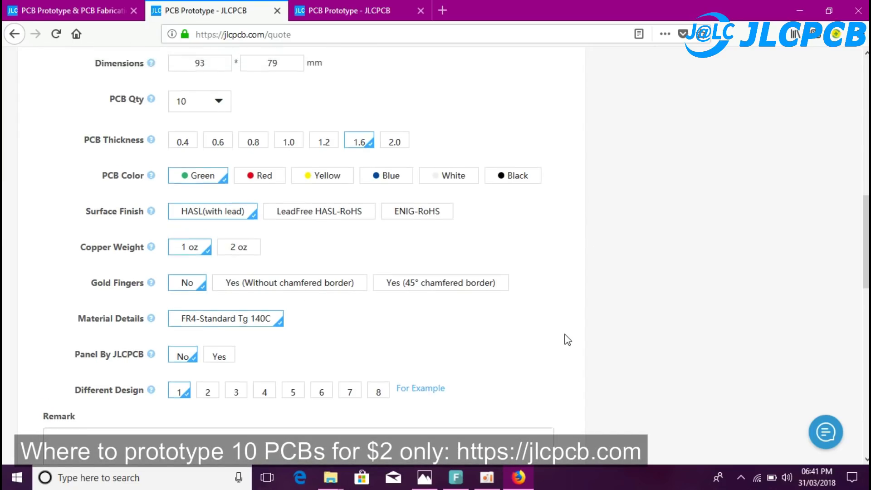
- Check the board previews, options and charge details once more, and save the board to the cart
{"action": "scroll", "coordinate": [568, 339], "scroll_direction": "up", "scroll_amount": 7}
{"action": "scroll", "coordinate": [723, 358], "scroll_direction": "up", "scroll_amount": 3}
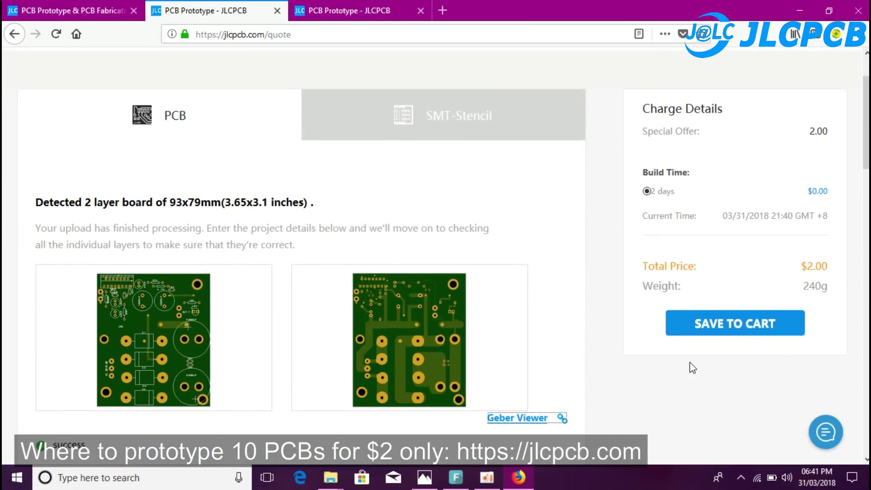
{"action": "scroll", "coordinate": [524, 366], "scroll_direction": "down", "scroll_amount": 10}
{"action": "scroll", "coordinate": [526, 366], "scroll_direction": "up", "scroll_amount": 4}
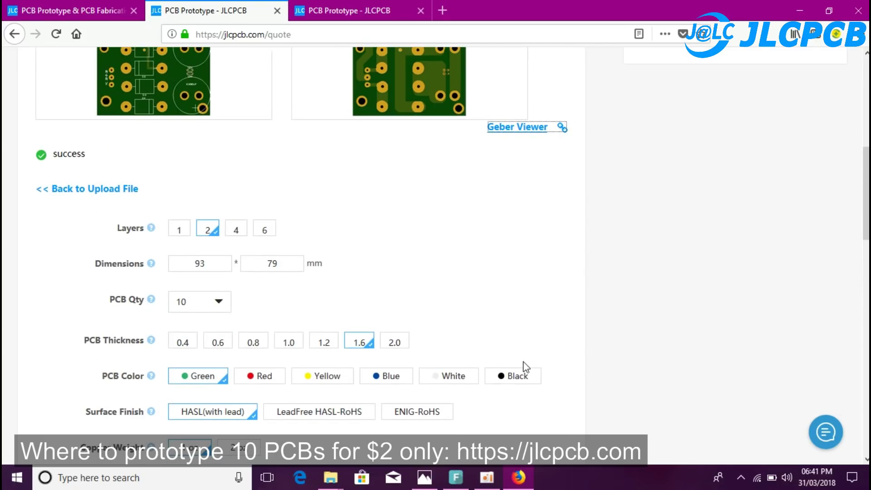
{"action": "scroll", "coordinate": [526, 367], "scroll_direction": "up", "scroll_amount": 5}
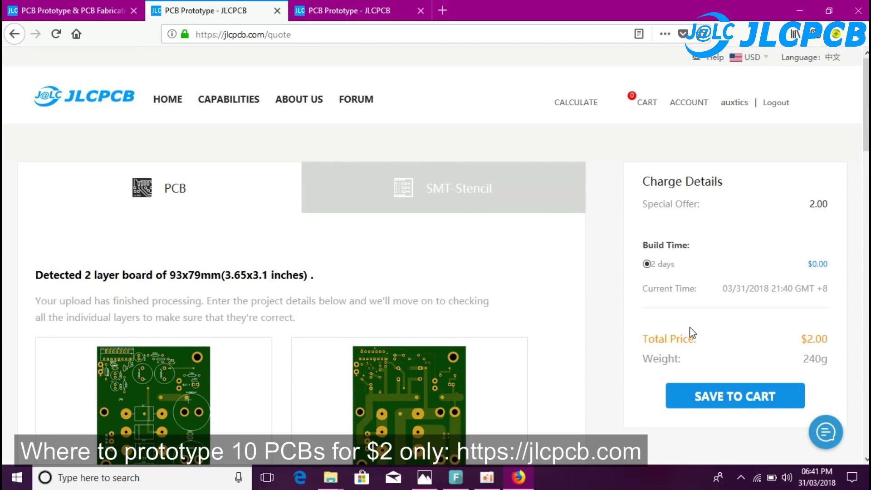
{"action": "scroll", "coordinate": [694, 335], "scroll_direction": "down", "scroll_amount": 3}
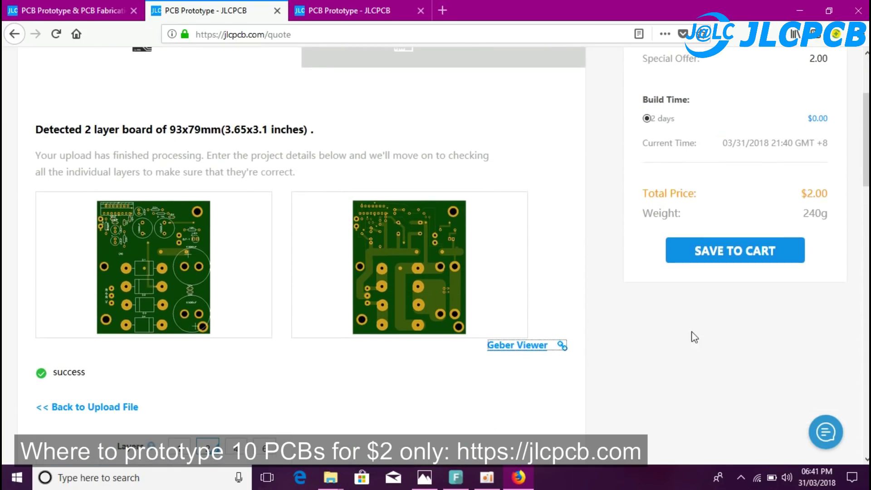
{"action": "left_click", "coordinate": [751, 259]}
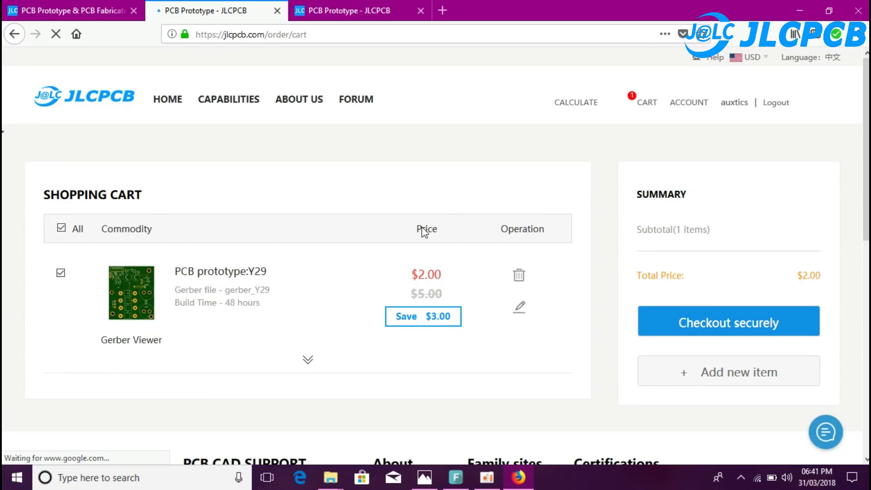
- Review the board's price and the order summary in the shopping cart and proceed to secure checkout
{"action": "left_click_drag", "start_coordinate": [414, 274], "coordinate": [455, 273]}
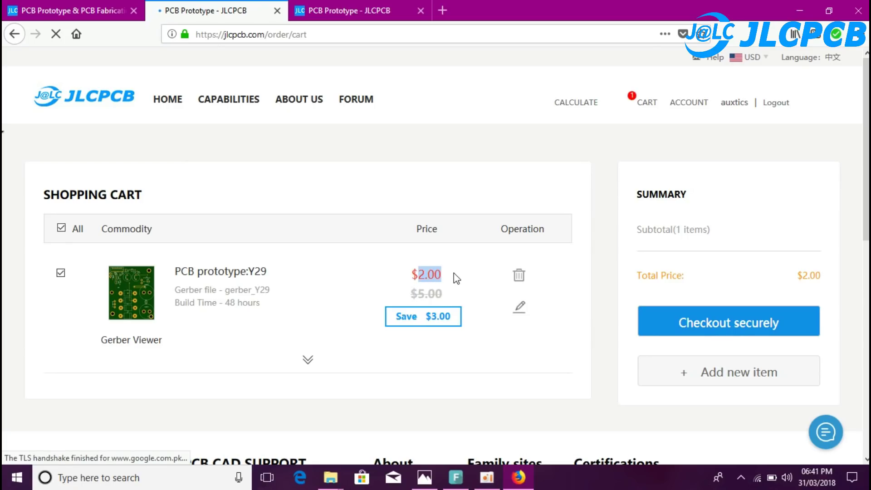
{"action": "left_click", "coordinate": [453, 273]}
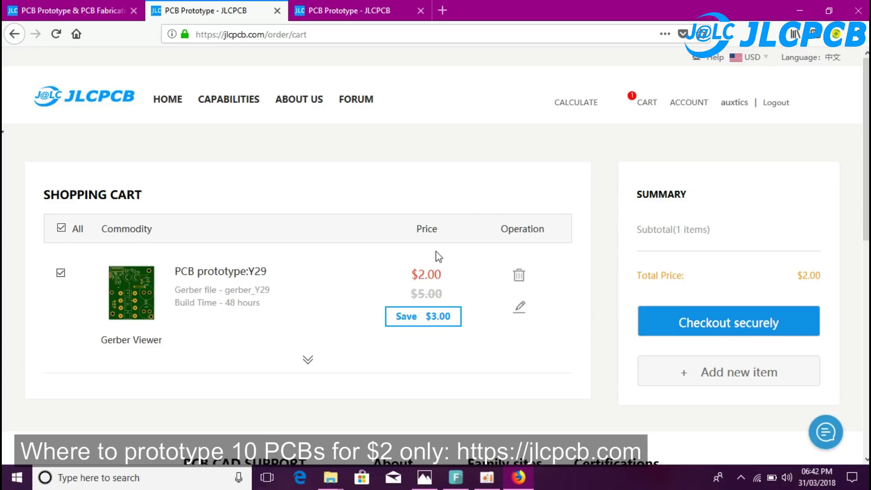
{"action": "scroll", "coordinate": [769, 205], "scroll_direction": "down", "scroll_amount": 5}
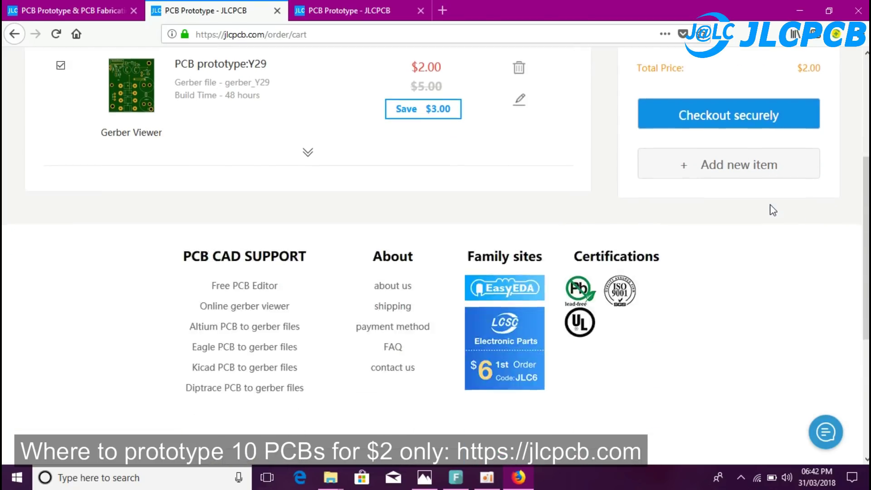
{"action": "scroll", "coordinate": [770, 207], "scroll_direction": "up", "scroll_amount": 5}
{"action": "scroll", "coordinate": [771, 207], "scroll_direction": "down", "scroll_amount": 8}
{"action": "scroll", "coordinate": [773, 210], "scroll_direction": "up", "scroll_amount": 10}
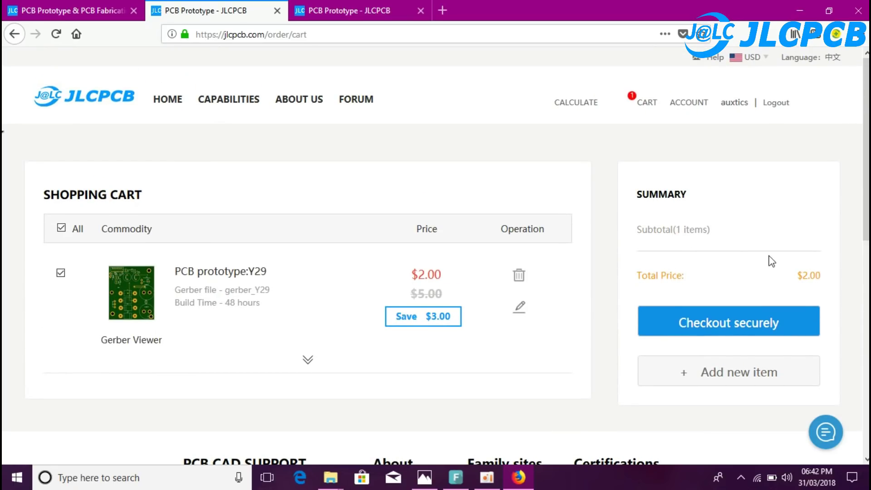
{"action": "left_click", "coordinate": [760, 332]}
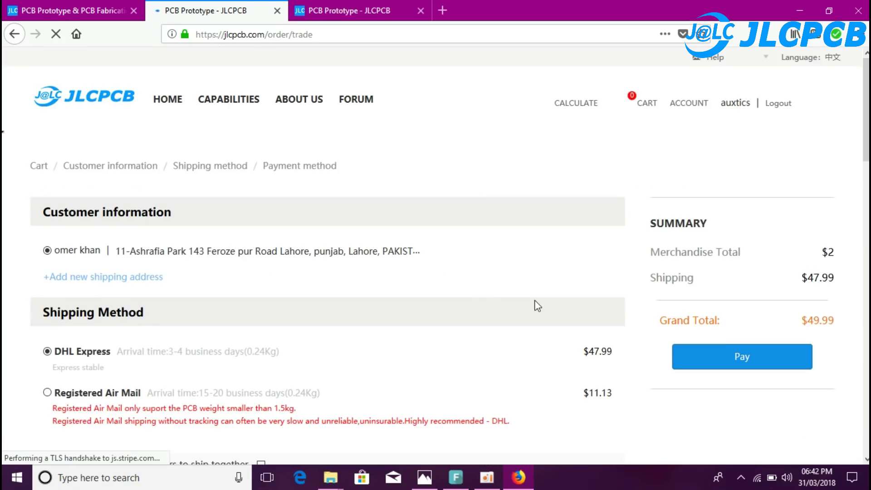
- Look through the checkout page's customer information, shipping method and payment method sections
{"action": "scroll", "coordinate": [479, 173], "scroll_direction": "down", "scroll_amount": 5}
{"action": "scroll", "coordinate": [479, 174], "scroll_direction": "up", "scroll_amount": 5}
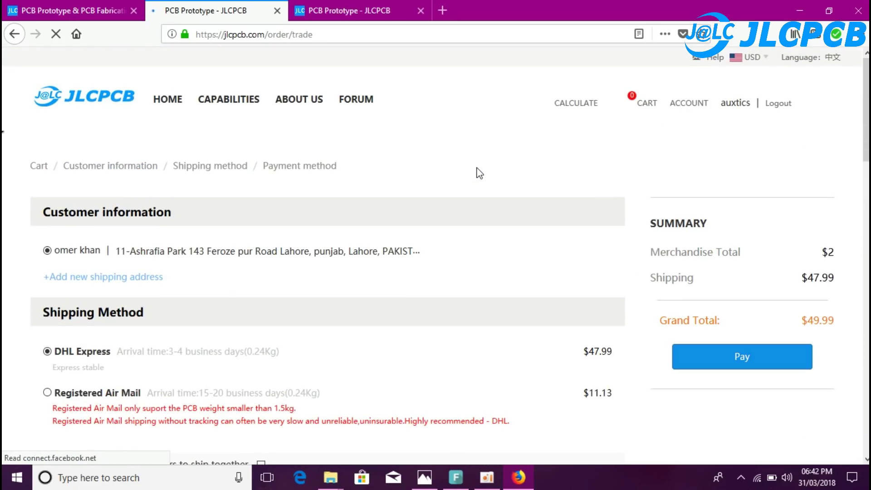
{"action": "scroll", "coordinate": [479, 173], "scroll_direction": "down", "scroll_amount": 5}
{"action": "scroll", "coordinate": [478, 171], "scroll_direction": "down", "scroll_amount": 1}
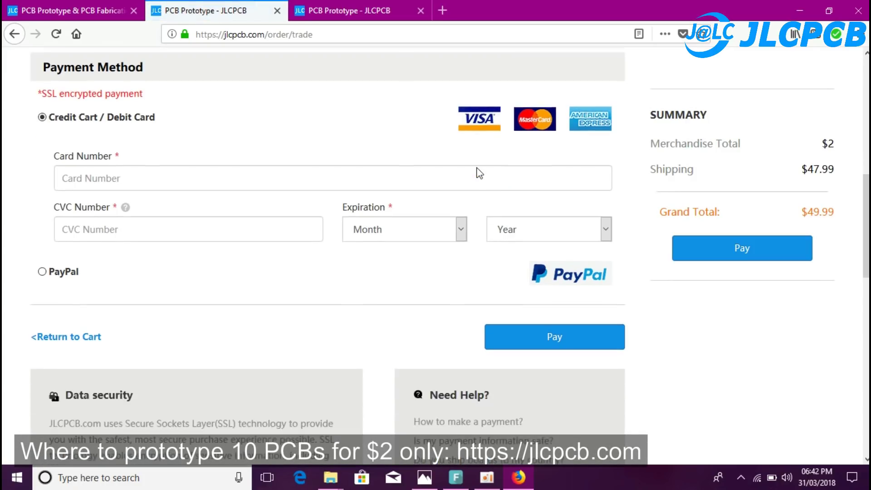
{"action": "scroll", "coordinate": [479, 174], "scroll_direction": "up", "scroll_amount": 7}
{"action": "scroll", "coordinate": [480, 174], "scroll_direction": "up", "scroll_amount": 2}
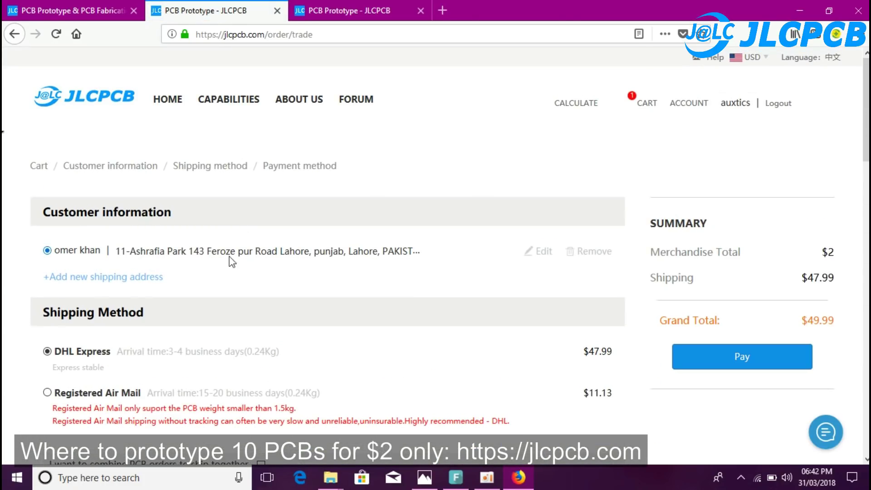
- Look through the form for adding a new shipping address and close it without entering anything
{"action": "scroll", "coordinate": [423, 214], "scroll_direction": "down", "scroll_amount": 3}
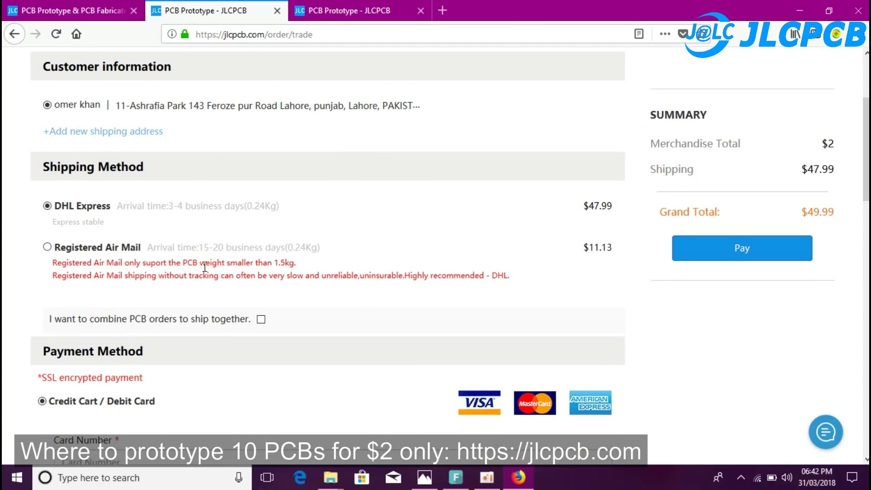
{"action": "left_click", "coordinate": [115, 130]}
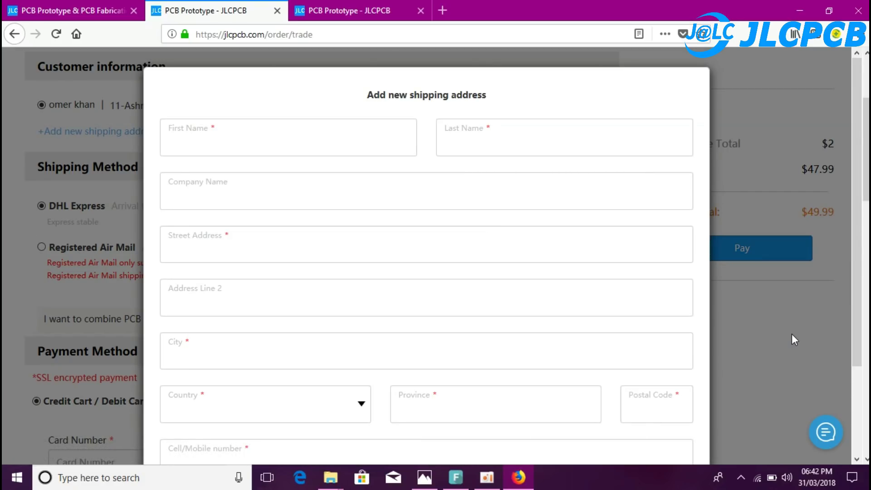
{"action": "scroll", "coordinate": [791, 334], "scroll_direction": "down", "scroll_amount": 3}
{"action": "left_click", "coordinate": [487, 408]}
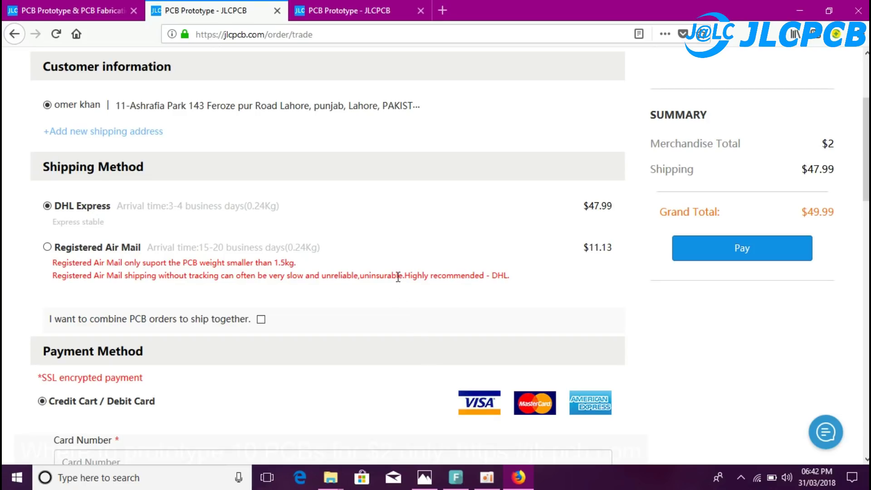
- Review the shipping methods, choose PayPal as the payment method and proceed to pay for the order
{"action": "scroll", "coordinate": [371, 187], "scroll_direction": "down", "scroll_amount": 2}
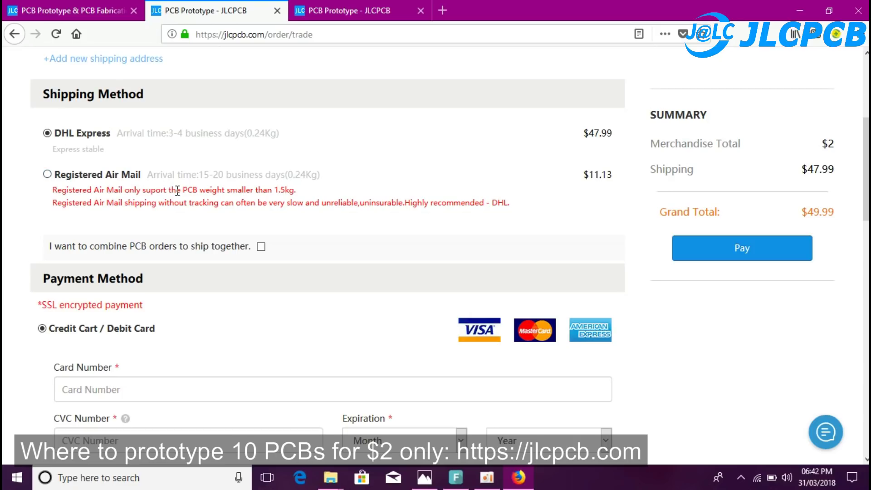
{"action": "scroll", "coordinate": [212, 258], "scroll_direction": "down", "scroll_amount": 2}
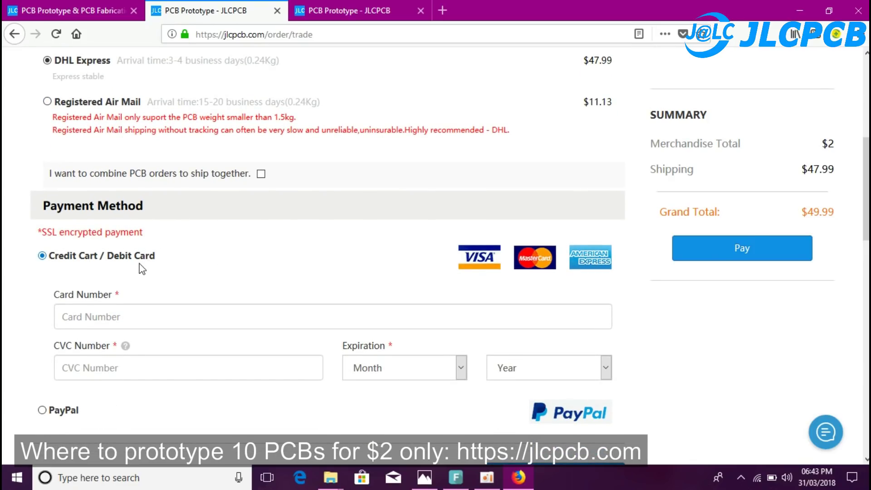
{"action": "scroll", "coordinate": [195, 286], "scroll_direction": "down", "scroll_amount": 3}
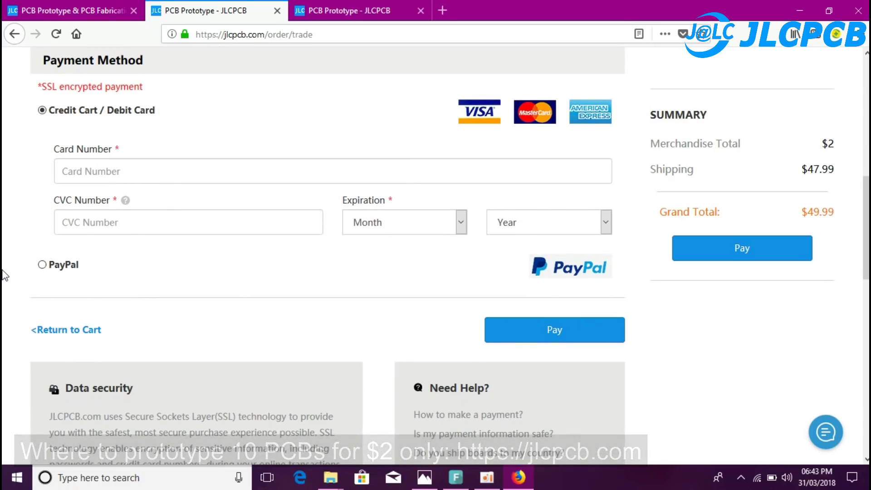
{"action": "left_click", "coordinate": [42, 264]}
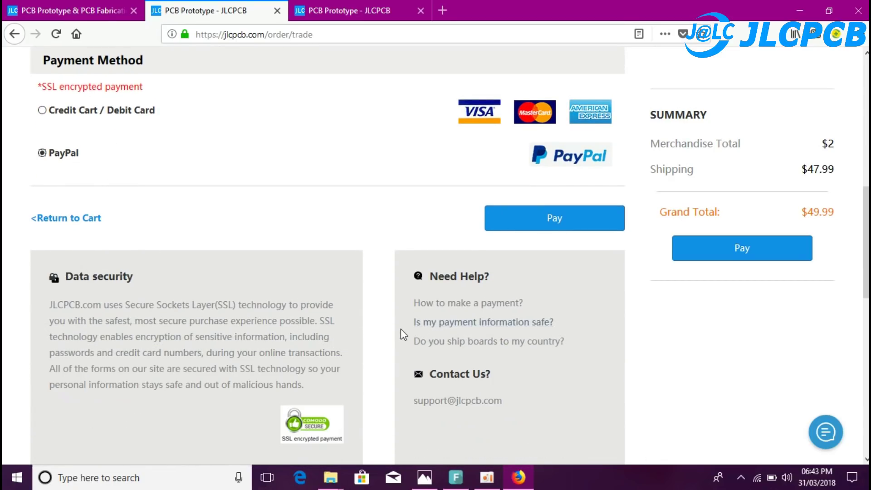
{"action": "scroll", "coordinate": [413, 329], "scroll_direction": "up", "scroll_amount": 3}
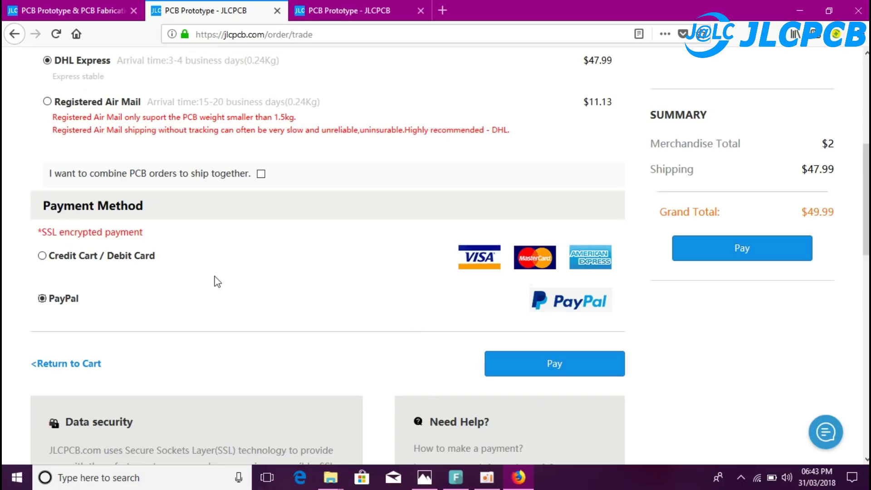
{"action": "left_click", "coordinate": [554, 359]}
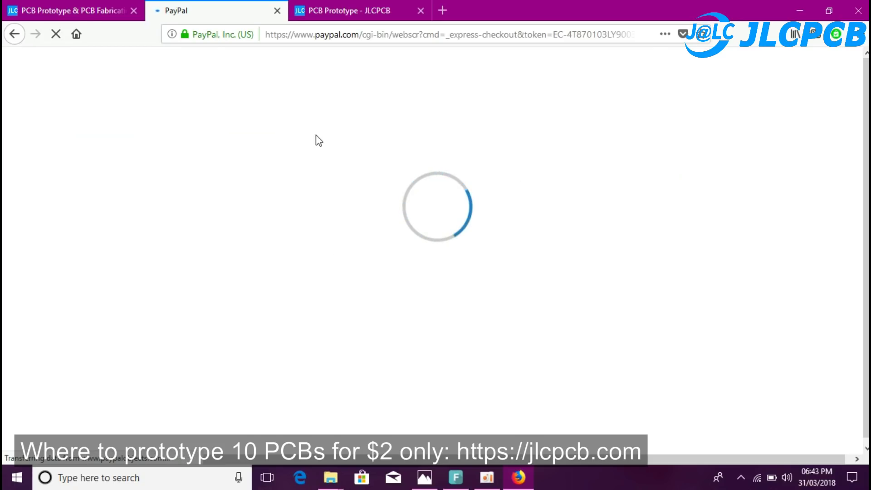
- Revisit the board's bottom view in the Gerber viewer and return to the PCB offers on the JLCPCB homepage
{"action": "left_click", "coordinate": [330, 6]}
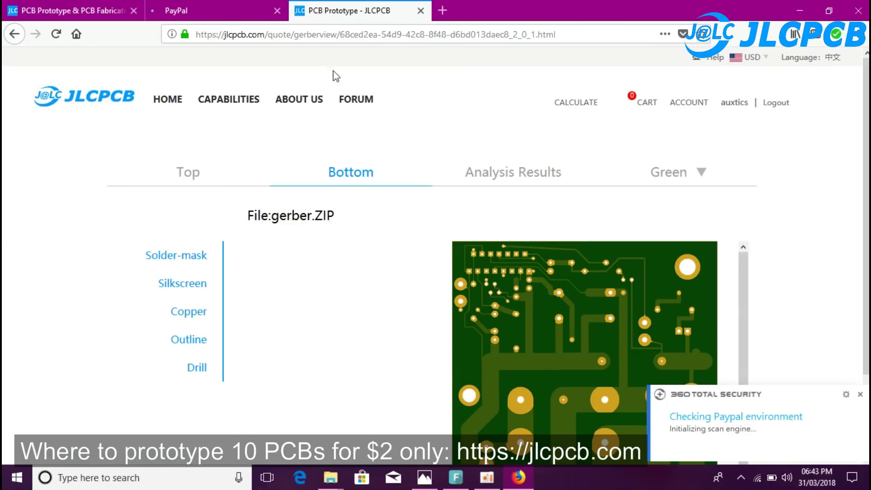
{"action": "scroll", "coordinate": [305, 195], "scroll_direction": "down", "scroll_amount": 2}
{"action": "scroll", "coordinate": [305, 195], "scroll_direction": "up", "scroll_amount": 2}
{"action": "left_click", "coordinate": [73, 10]}
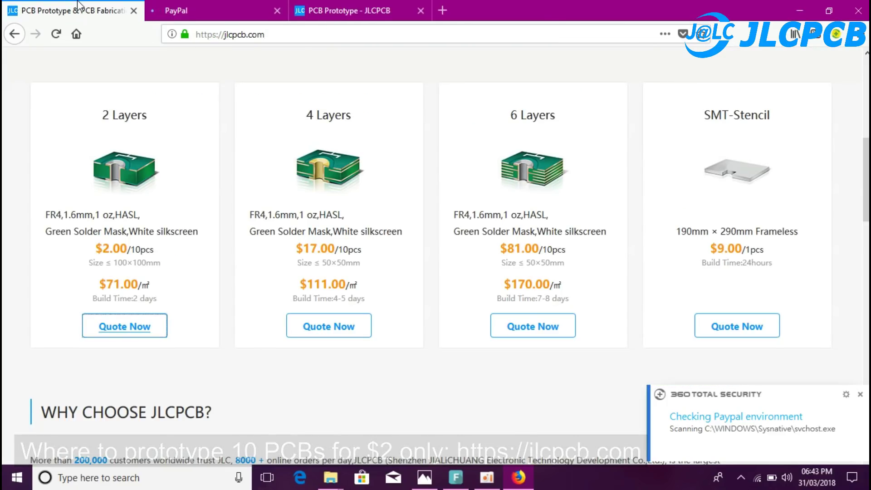